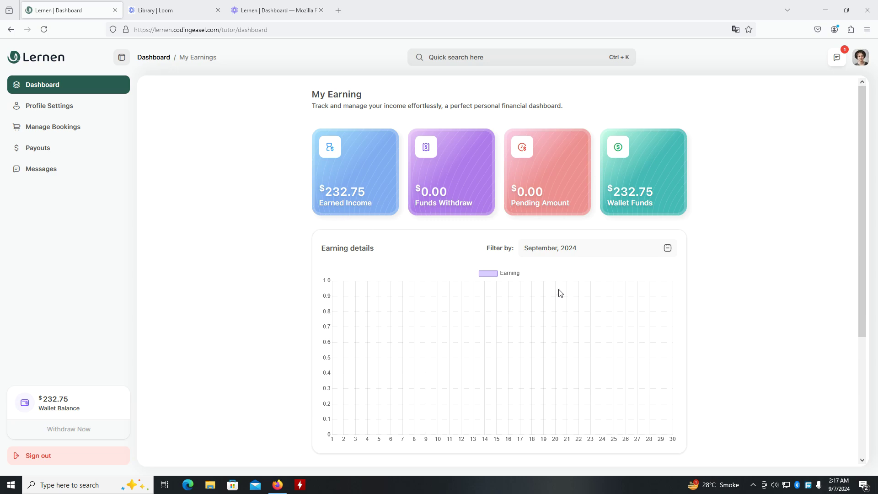
Scroll up and down the tutor dashboard to review it.
scroll(559, 289, "down", 2)
scroll(526, 249, "up", 2)
scroll(579, 355, "down", 2)
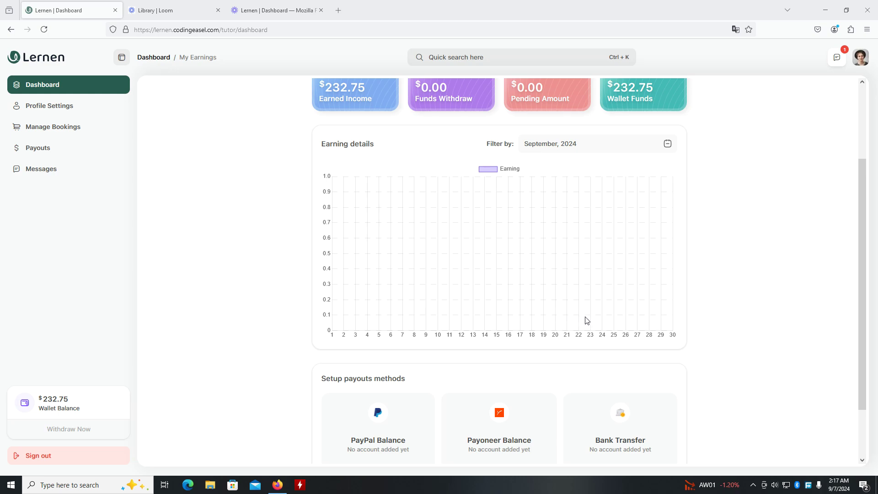
scroll(584, 319, "up", 2)
scroll(584, 319, "down", 3)
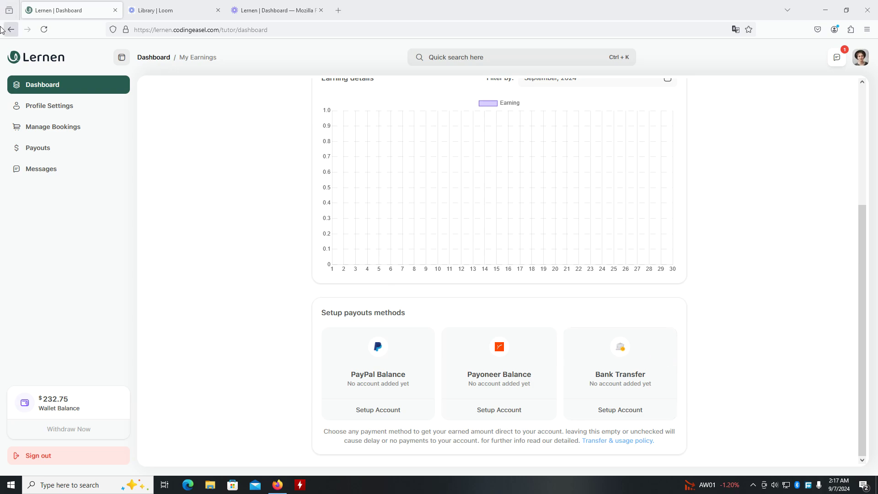
Review the Account Settings, Resume Highlights and Identity Verification tabs, then open Subjects I Can Teach.
left_click(61, 107)
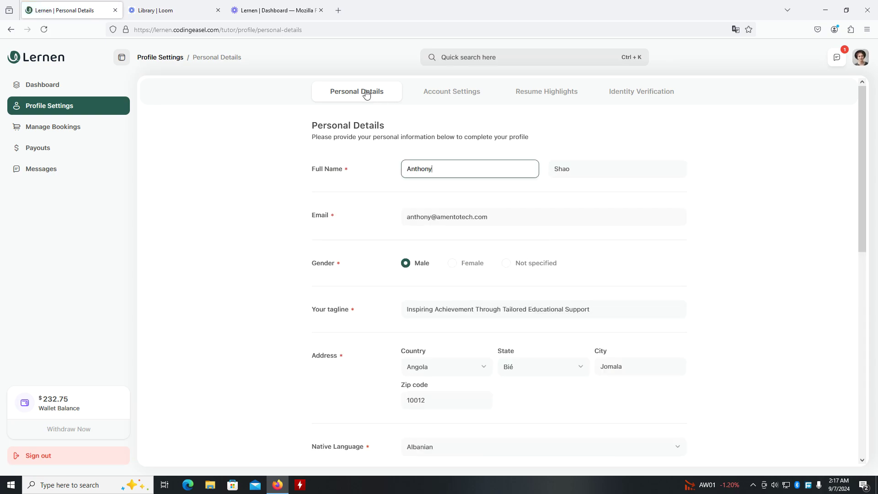
left_click(449, 95)
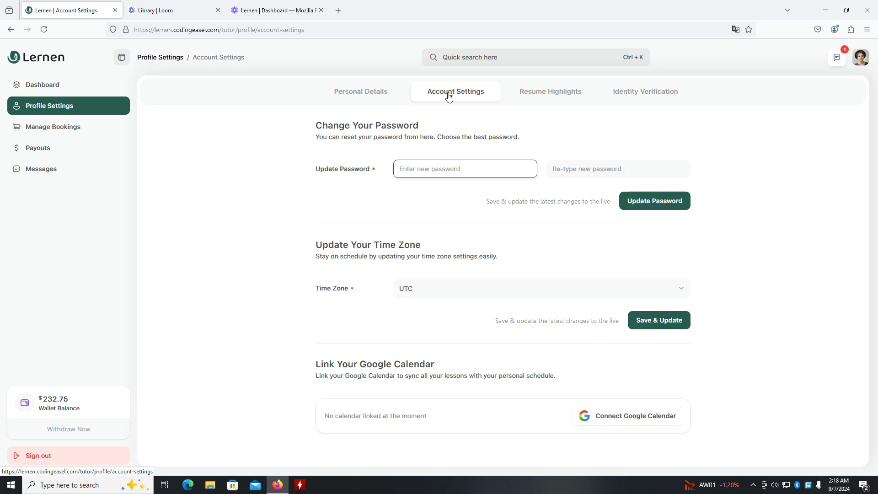
left_click(566, 91)
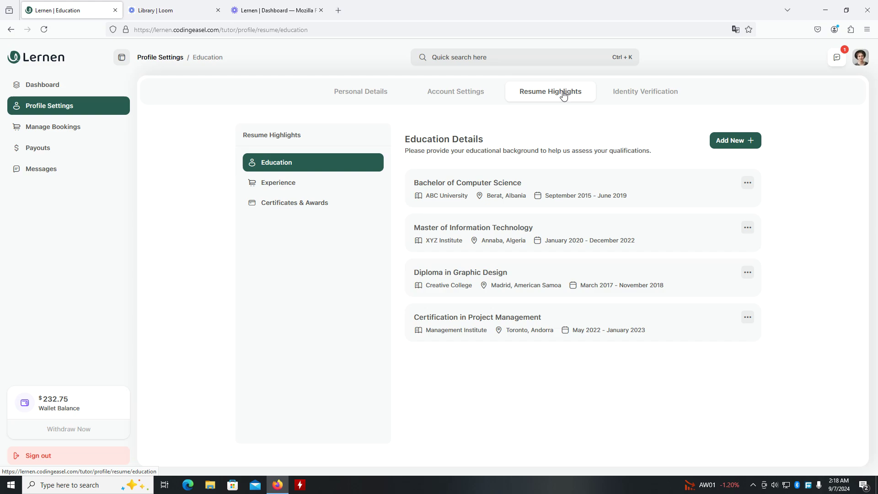
left_click(635, 95)
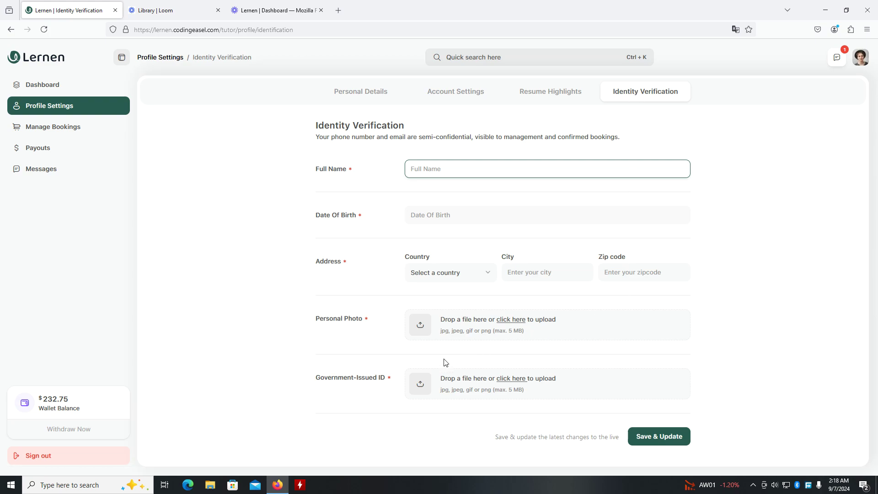
left_click(78, 128)
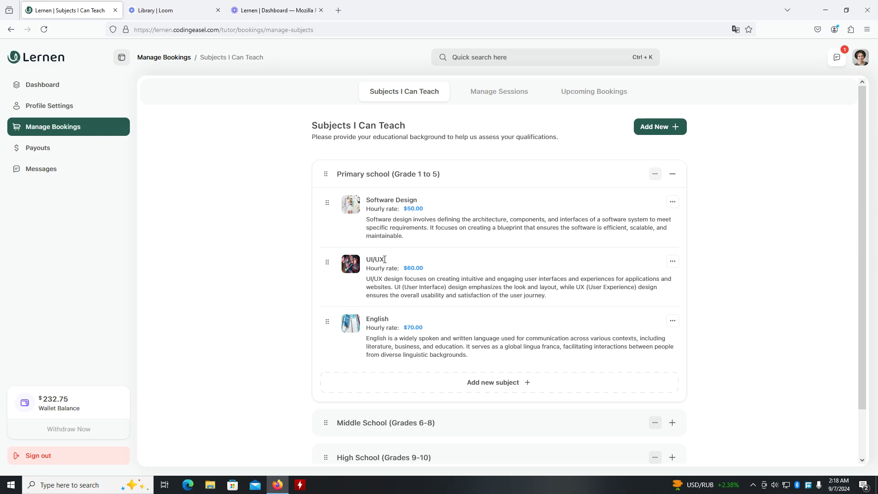
Refresh the subjects list and browse the grade categories in the Add Subject Group form.
left_click(382, 94)
left_click(644, 128)
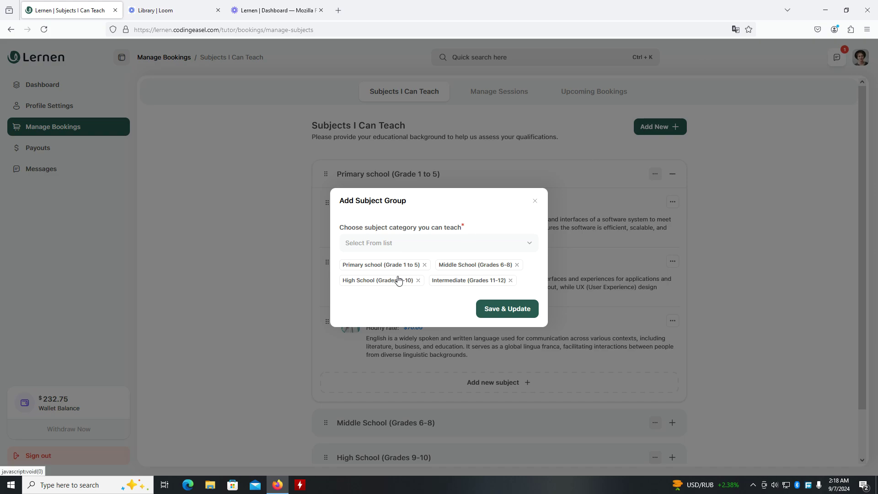
left_click(527, 244)
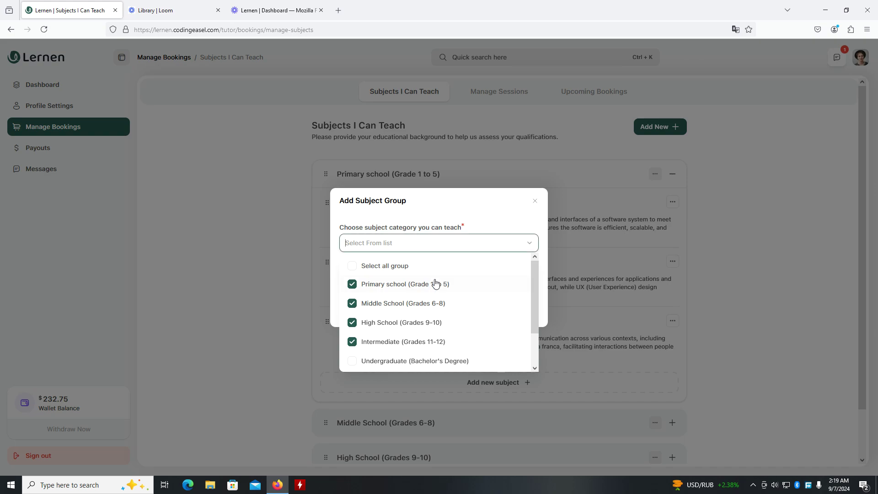
scroll(449, 320, "down", 2)
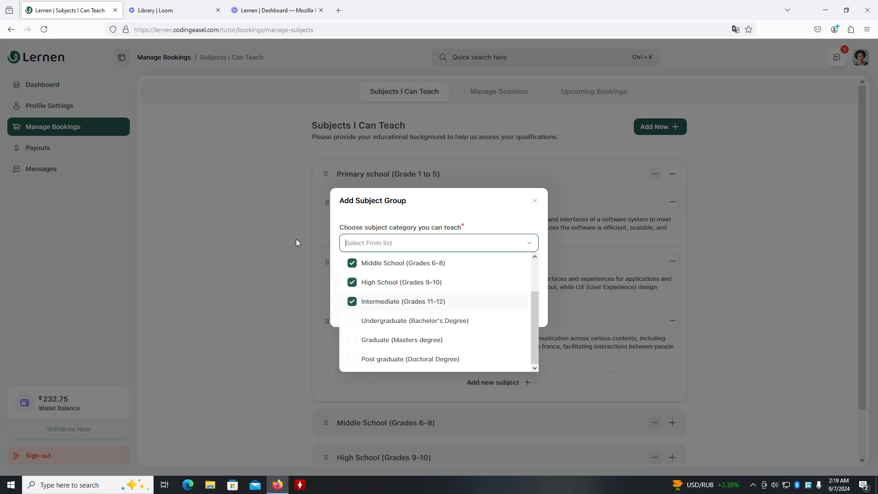
left_click(536, 201)
Browse the available subjects for Primary school in Add Subject, closing it without saving.
scroll(654, 256, "down", 1)
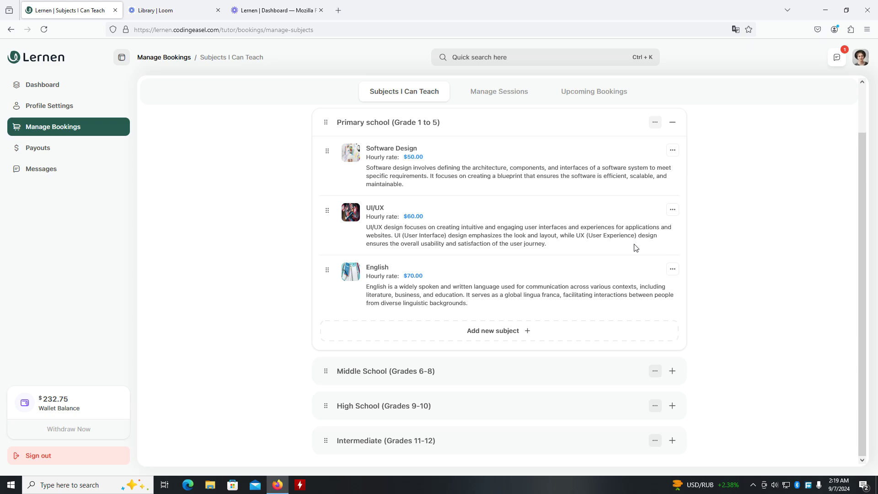
left_click(495, 338)
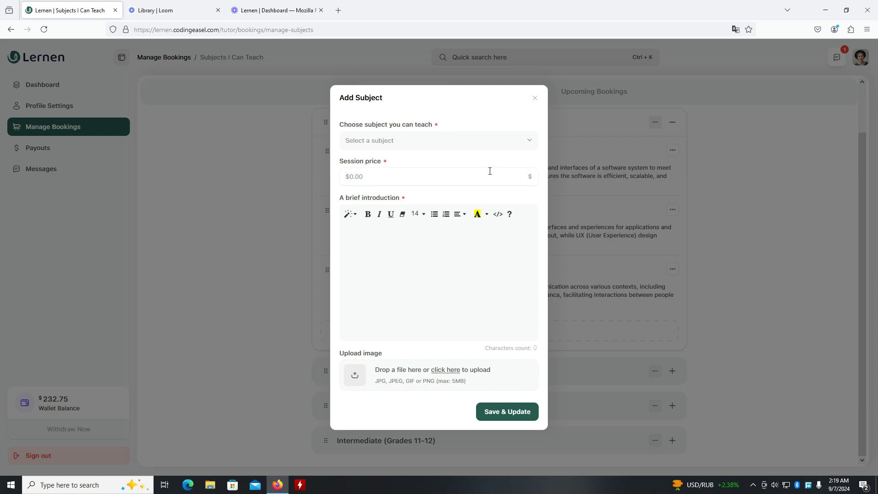
left_click(523, 147)
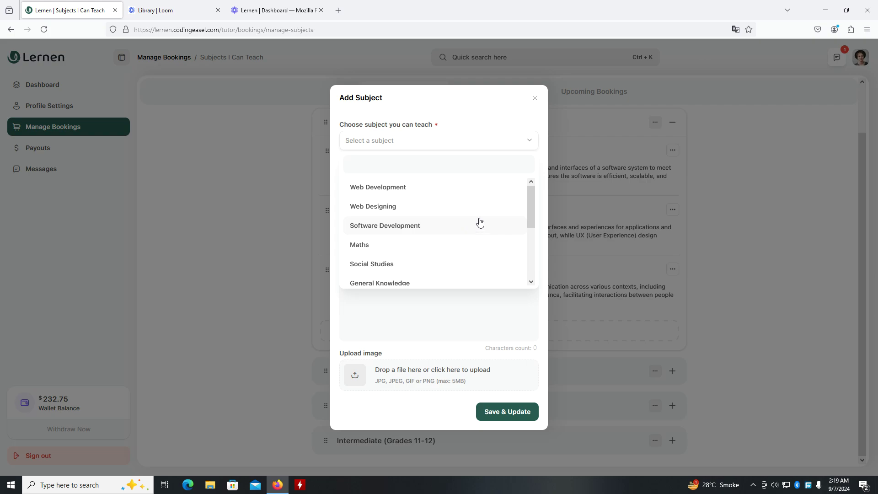
scroll(480, 222, "down", 1)
scroll(480, 221, "down", 3)
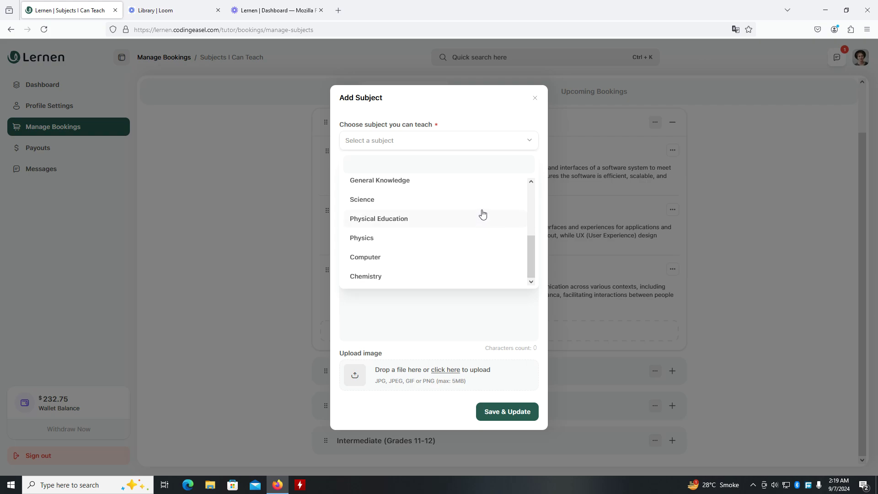
left_click(480, 314)
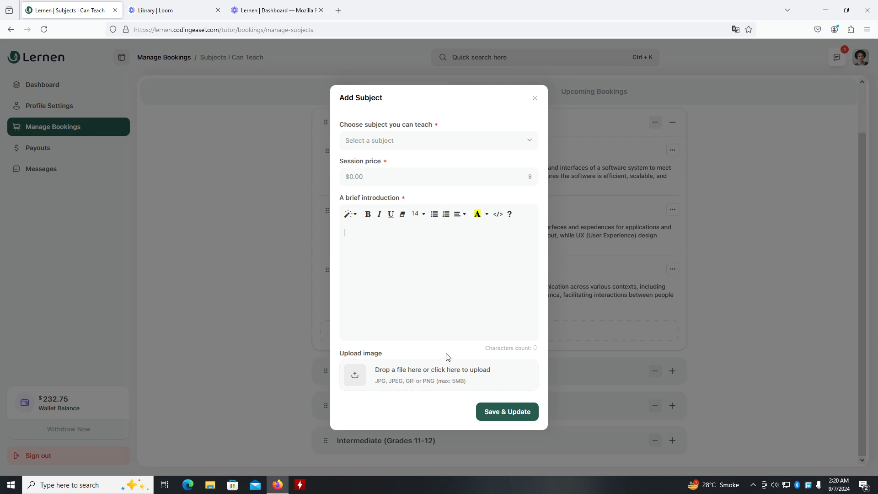
left_click(535, 98)
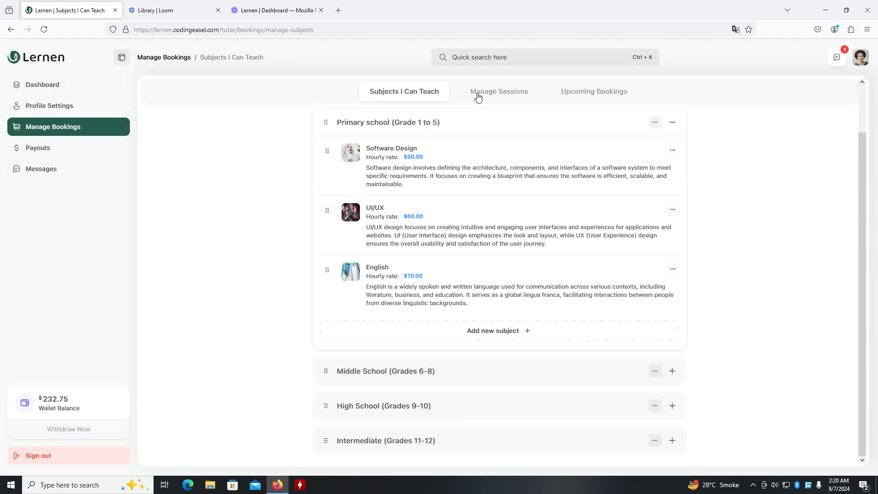
Open Manage Sessions and view the Add Session Details dialog, then close it.
left_click(478, 94)
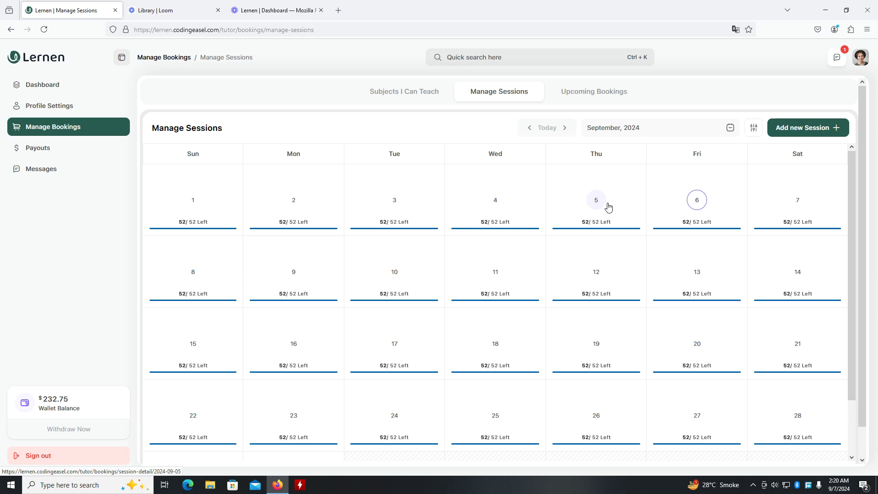
left_click(802, 130)
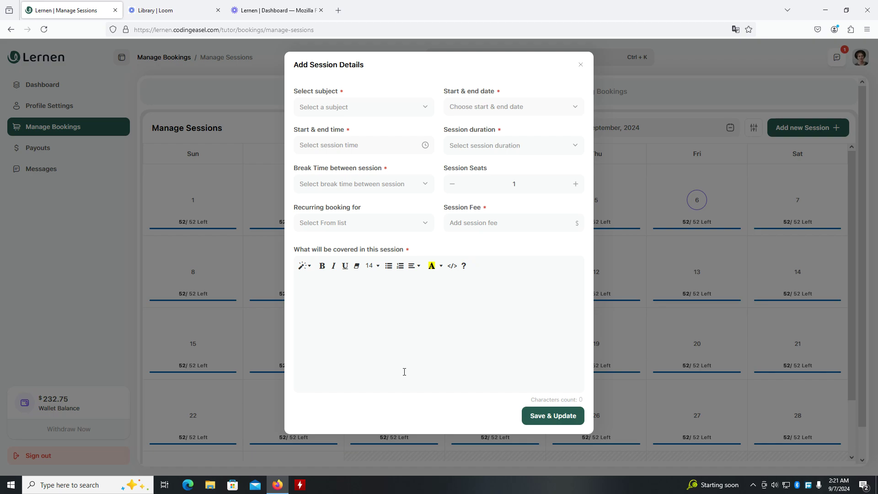
left_click(581, 65)
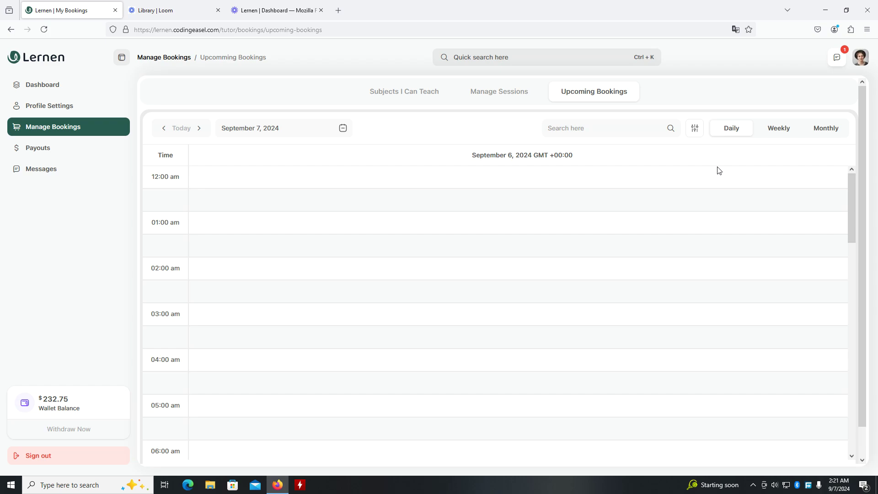
View upcoming bookings weekly and monthly, then open Payouts History and its status filter.
left_click(774, 130)
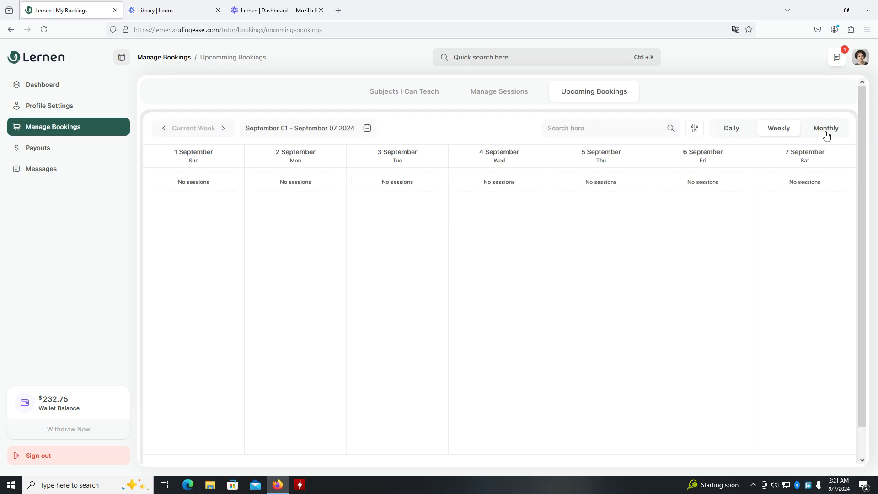
left_click(822, 134)
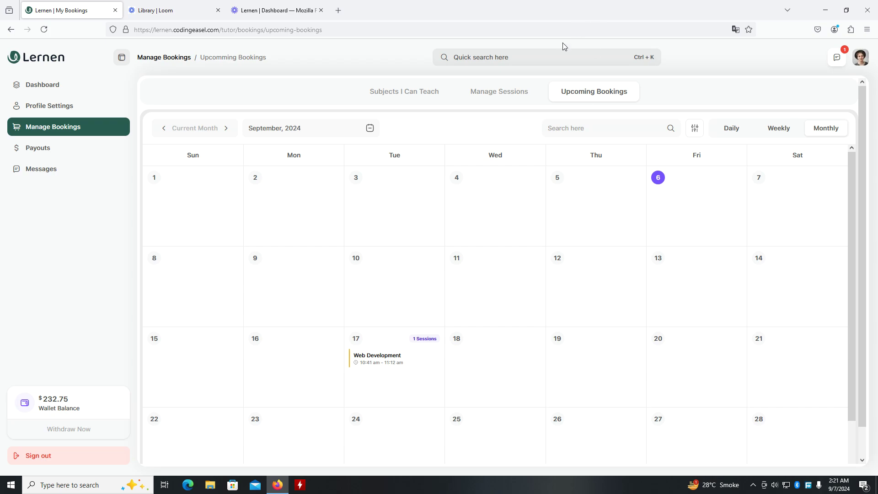
left_click(68, 151)
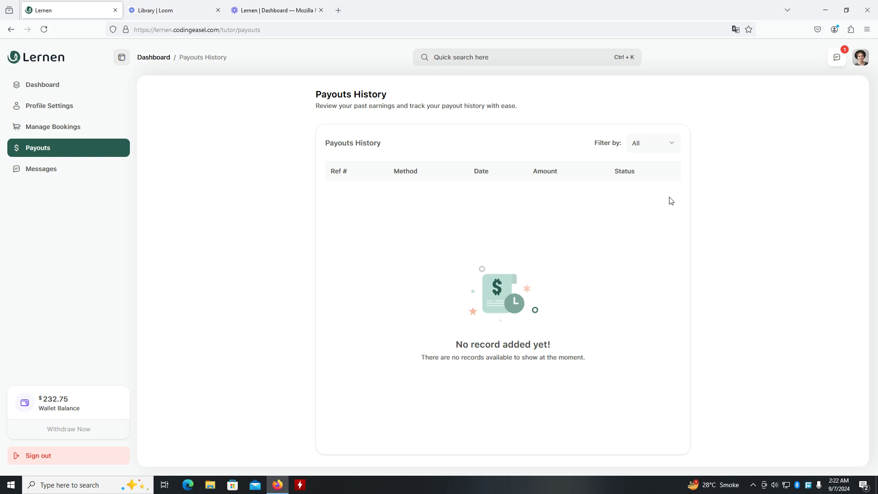
left_click(667, 145)
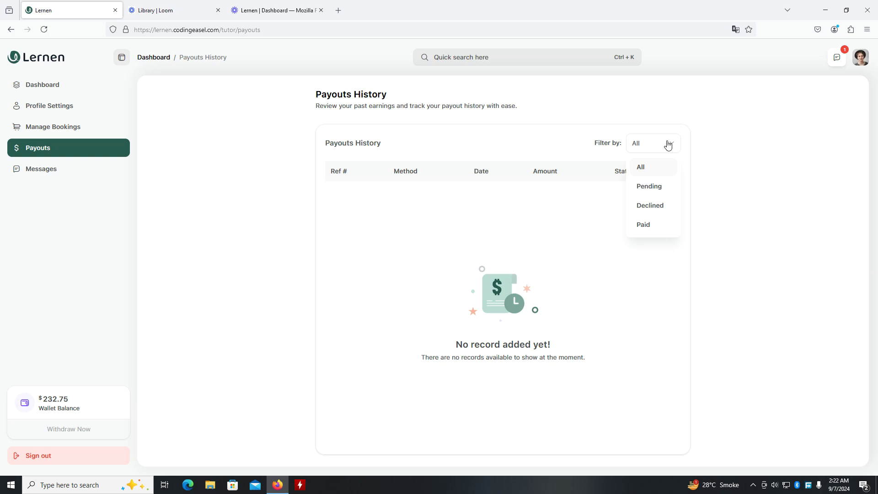
Keep the payout filter on All, then open Messages and its third conversation.
left_click(640, 286)
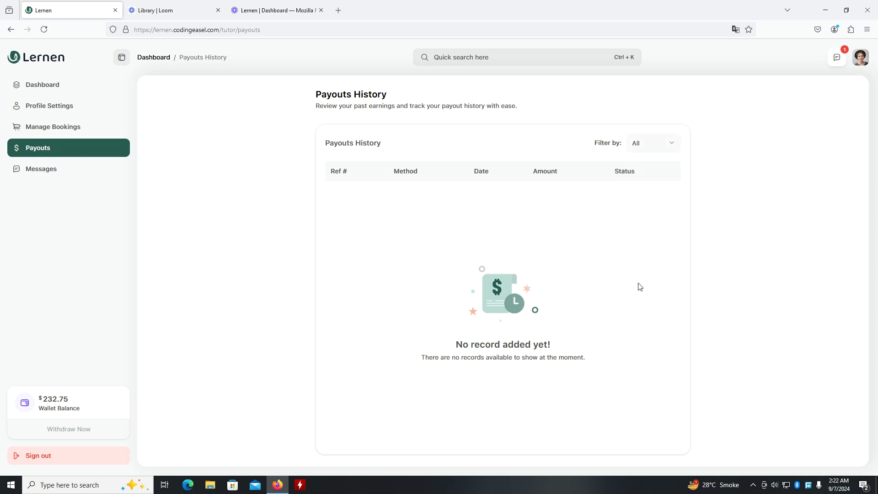
left_click(69, 171)
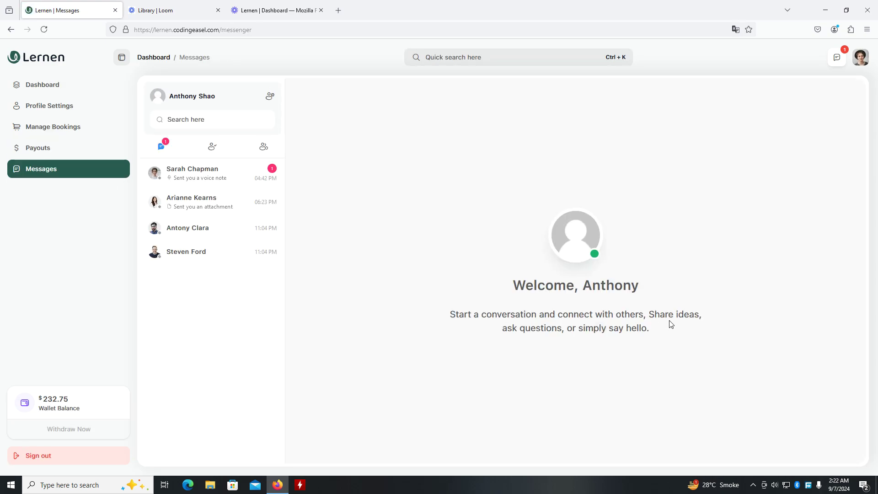
left_click(219, 232)
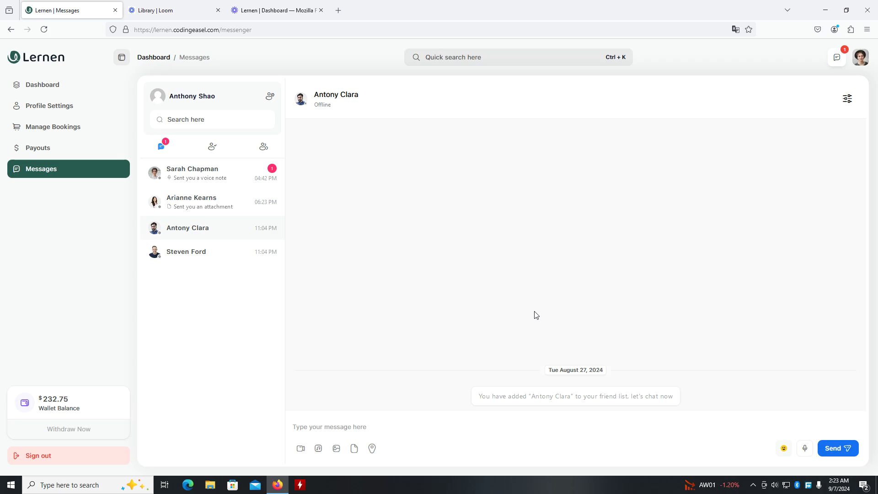
left_click(861, 64)
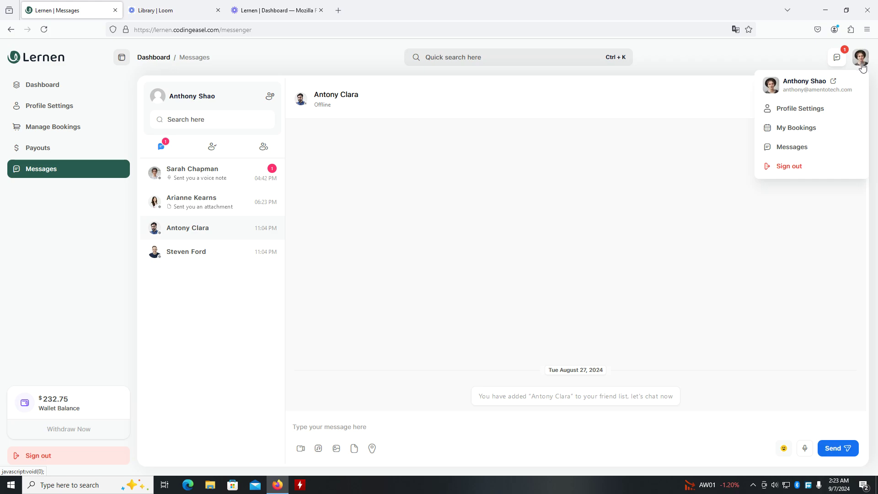